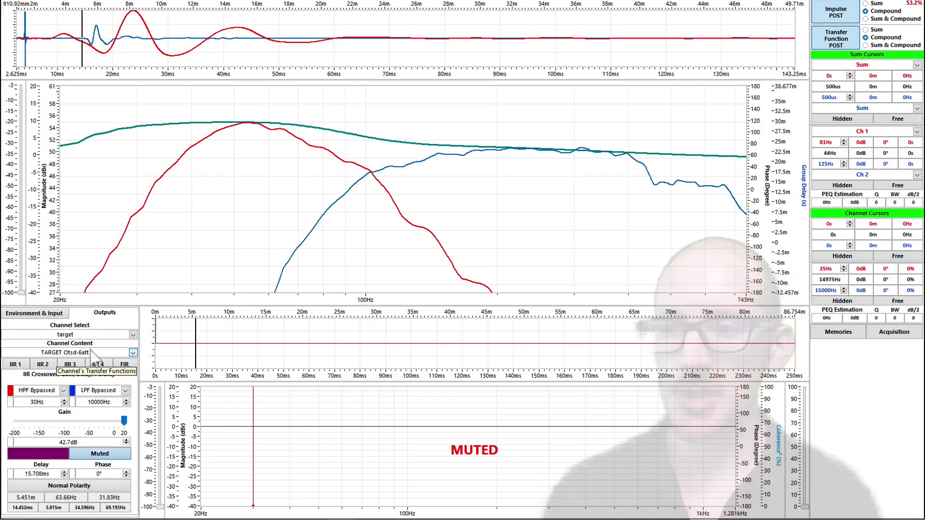
# Select output channel 2, briefly overlay the Sum & Compound response, then return to Compound.
pyautogui.click(131, 335)
pyautogui.click(29, 350)
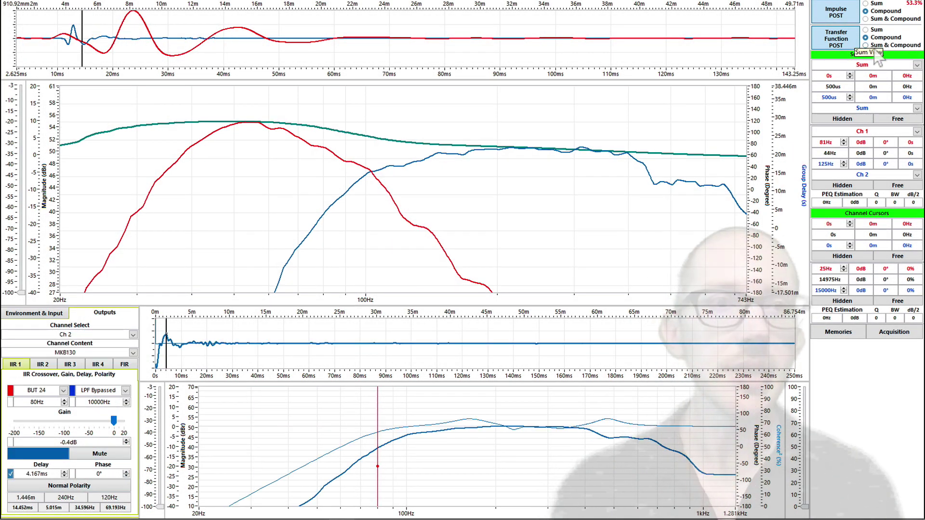
pyautogui.click(867, 45)
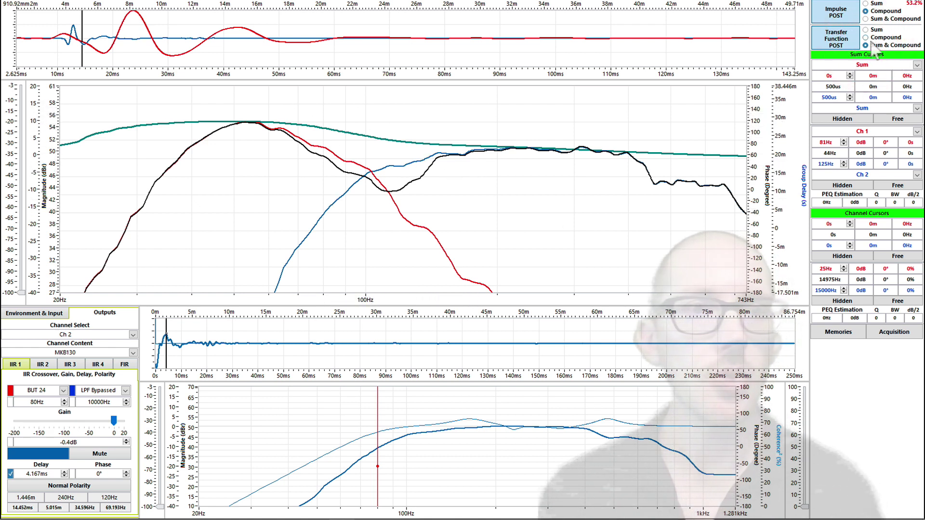
pyautogui.click(866, 37)
pyautogui.rightClick(344, 162)
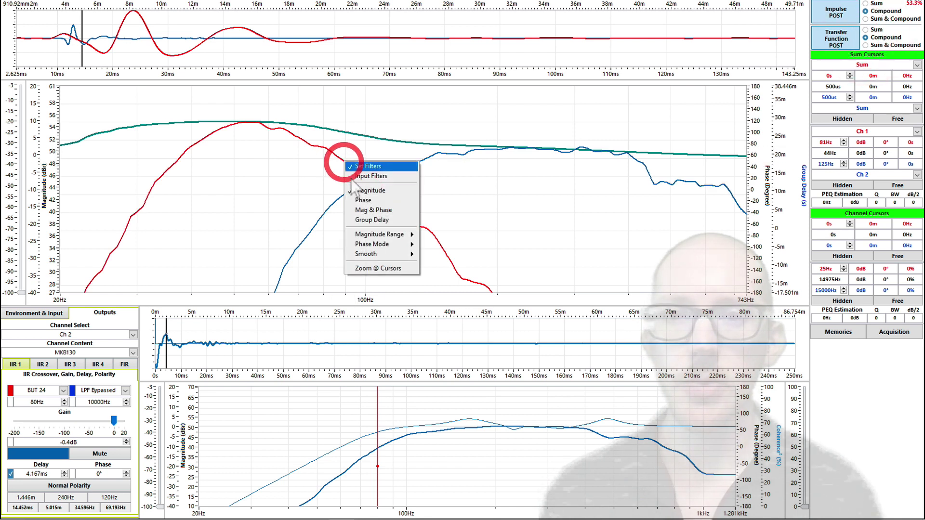
pyautogui.click(312, 168)
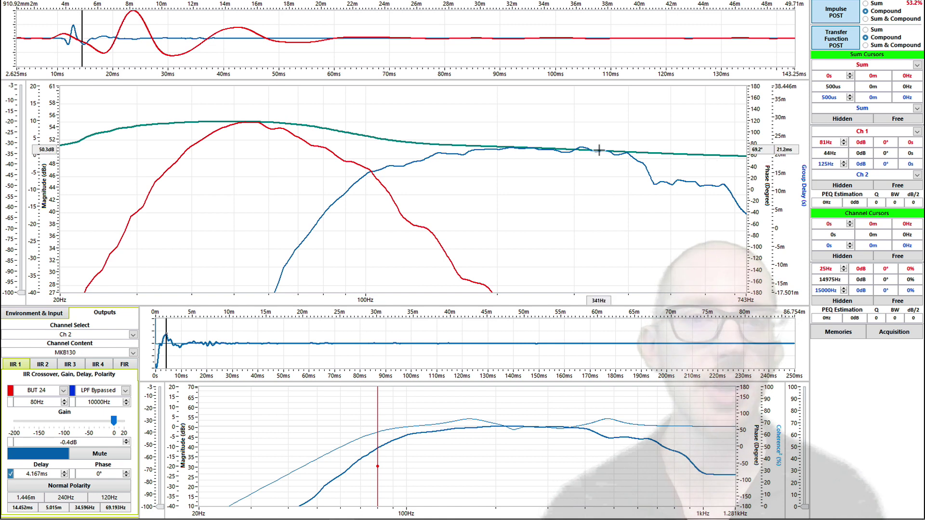
# Turn on the channel cursors and set the Ch 1 cursor to 81 Hz, leaving Ch 2 at 127 Hz.
pyautogui.click(378, 204)
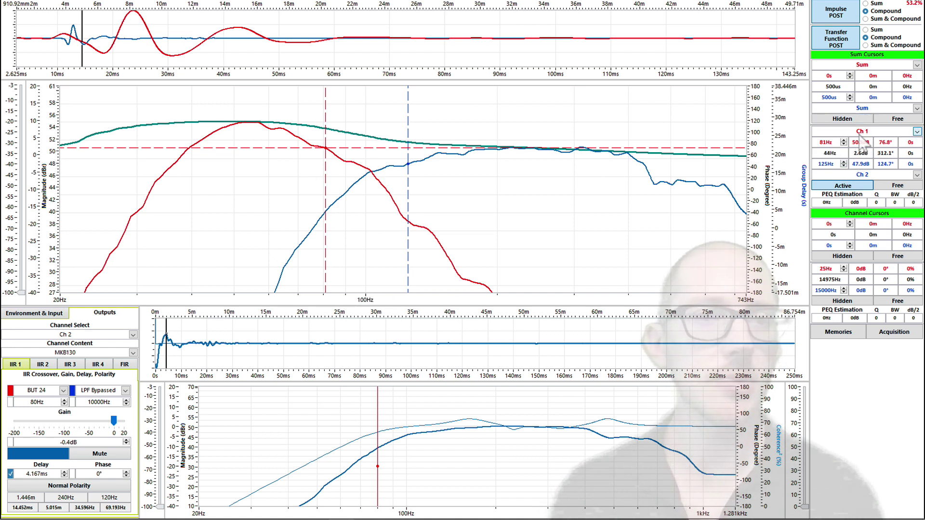
pyautogui.moveTo(409, 177); pyautogui.dragTo(326, 186)
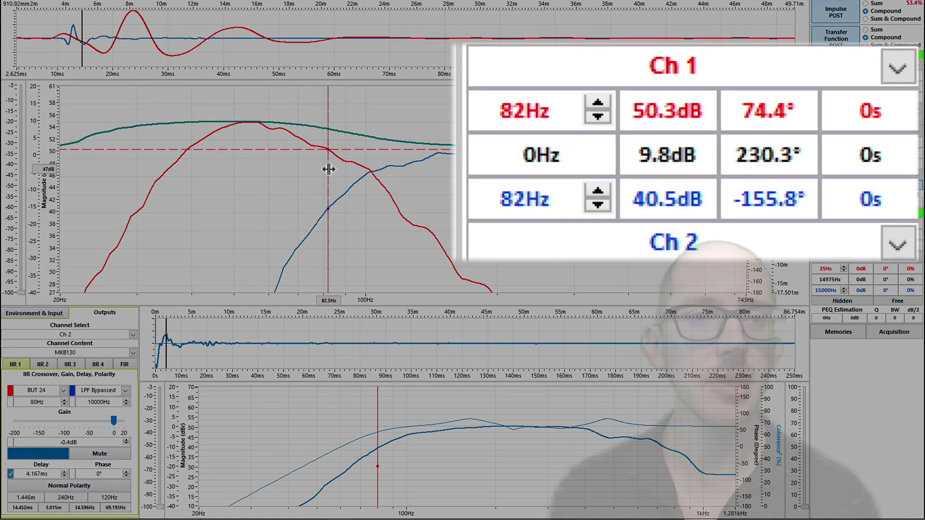
pyautogui.click(326, 170)
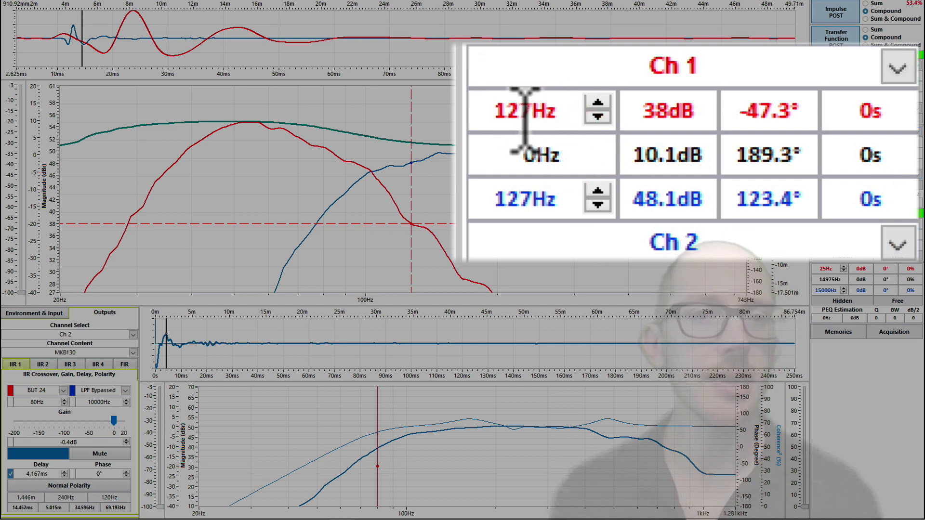
pyautogui.doubleClick(524, 113)
pyautogui.write('81')
pyautogui.press('Return')
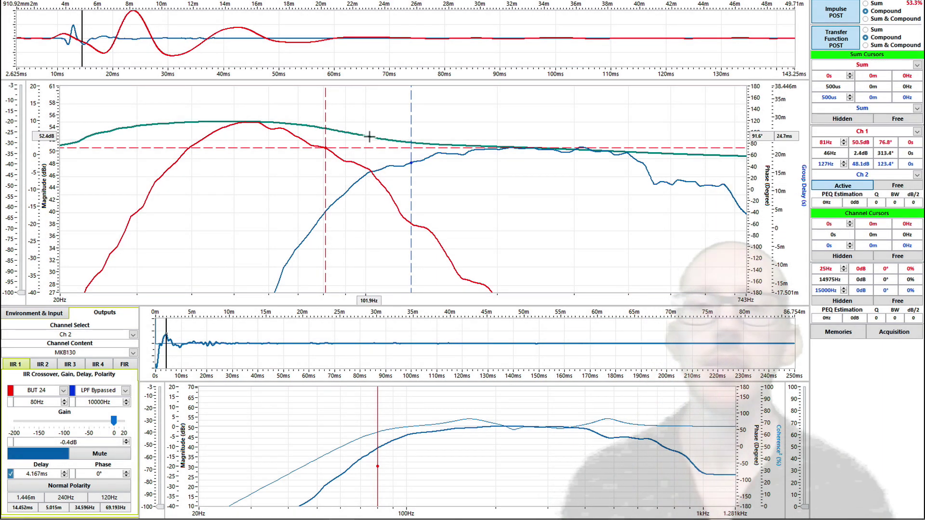
# Switch the main graph to wrapped phase and move the time reference to the impulse peak.
pyautogui.rightClick(342, 160)
pyautogui.click(364, 198)
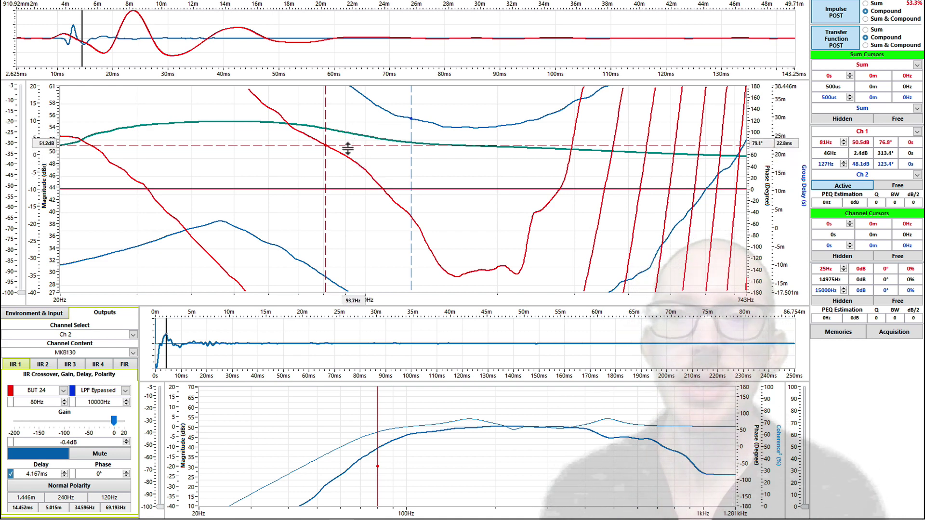
pyautogui.click(73, 38)
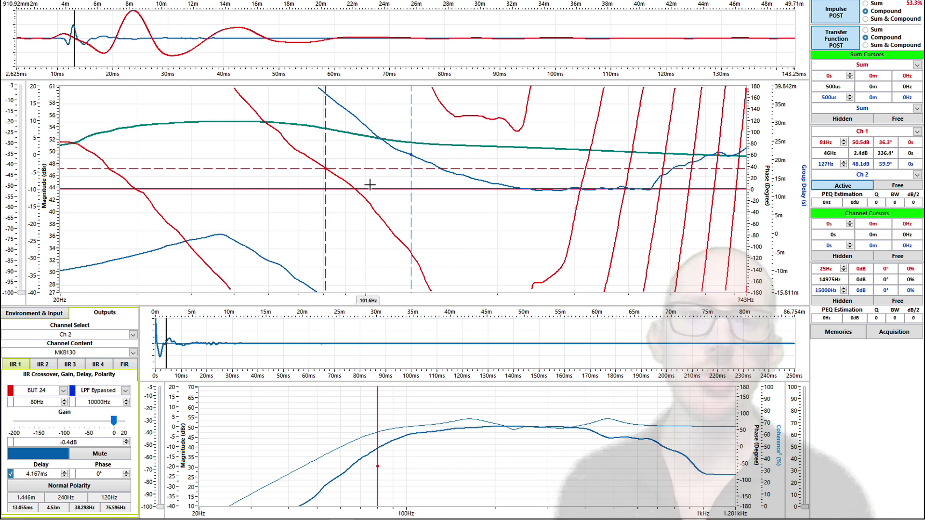
# Calculate the needed delay, 124/360/102*1000, in Spotlight.
pyautogui.press('super+space')
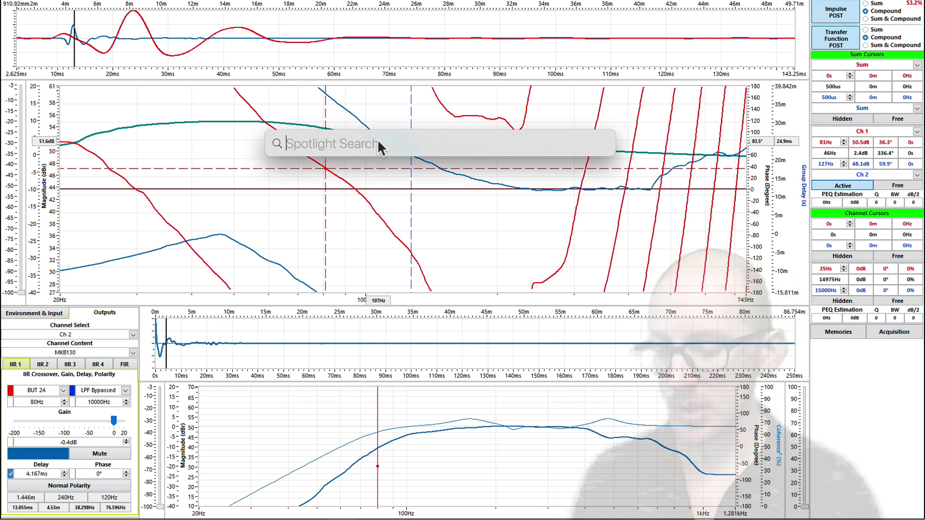
pyautogui.write('124')
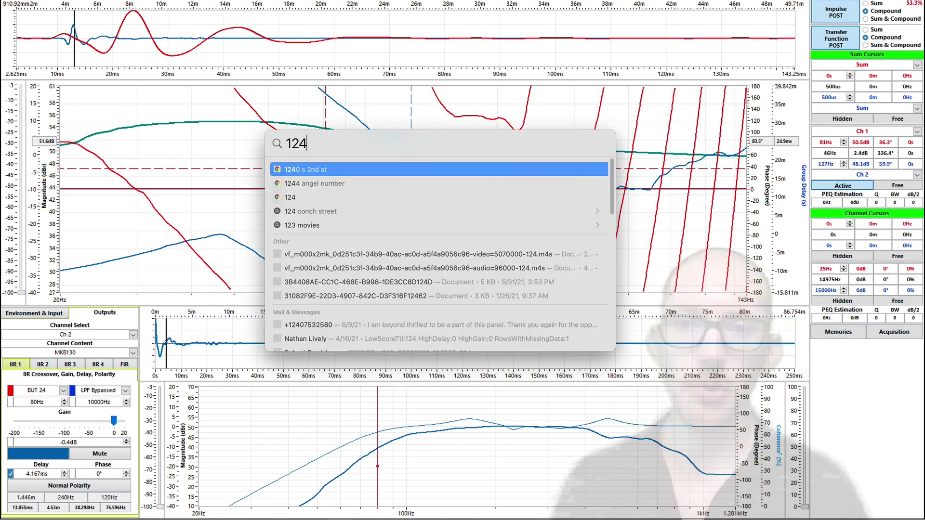
pyautogui.write('/36')
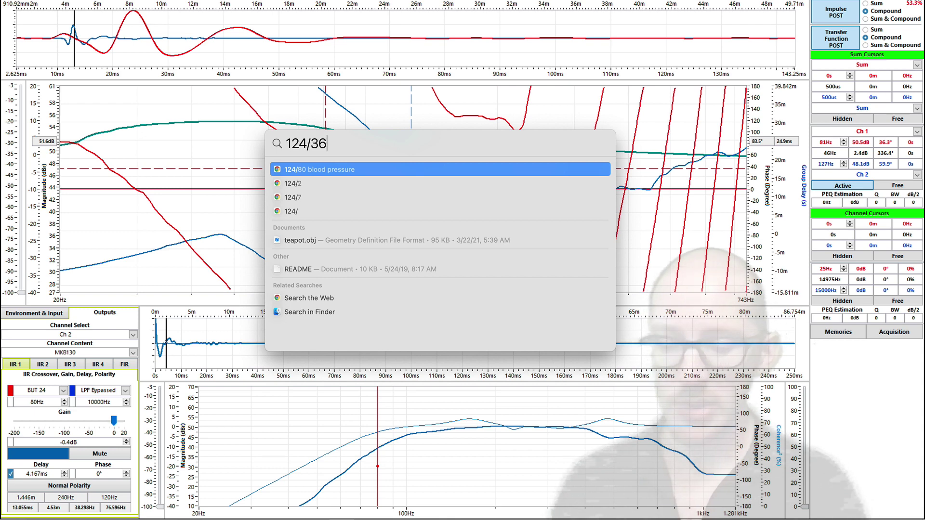
pyautogui.write('0')
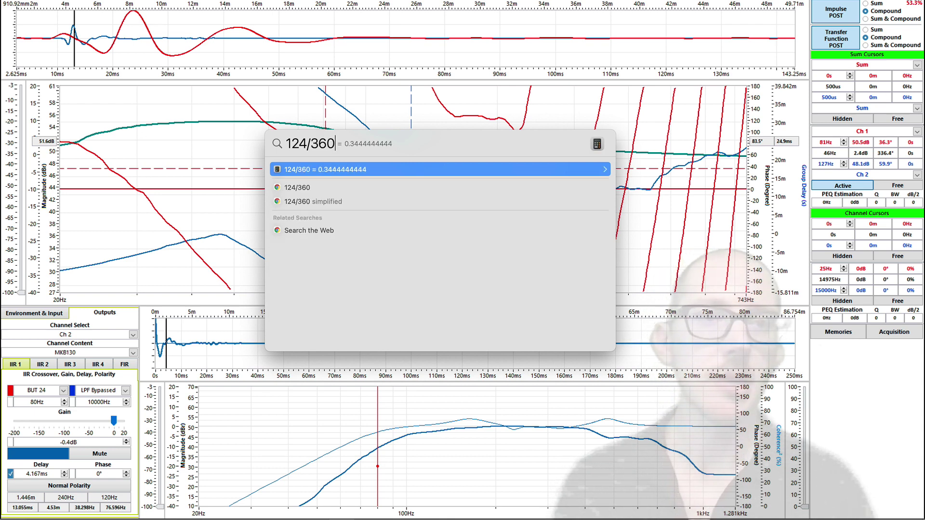
pyautogui.write('/102*1000')
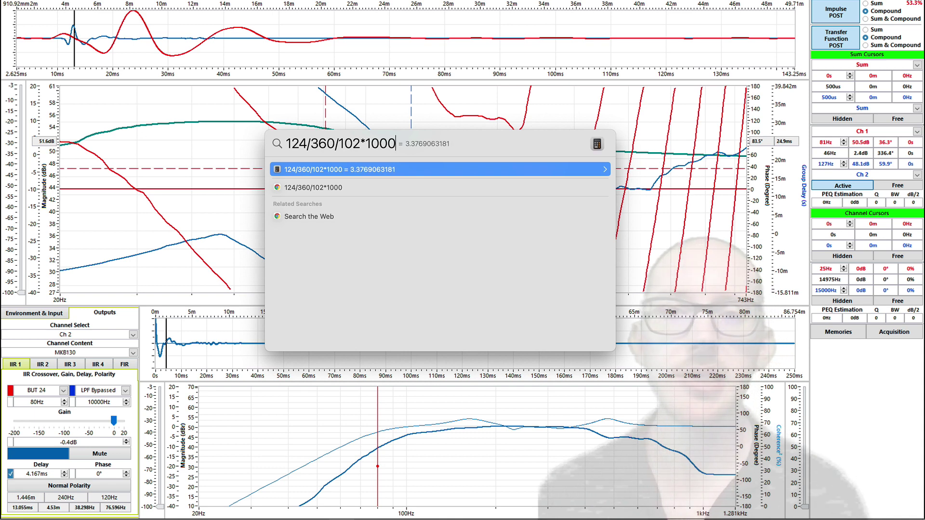
# Close Spotlight, enter a 3.375 ms delay for channel 2 and enable it.
pyautogui.press('Escape')
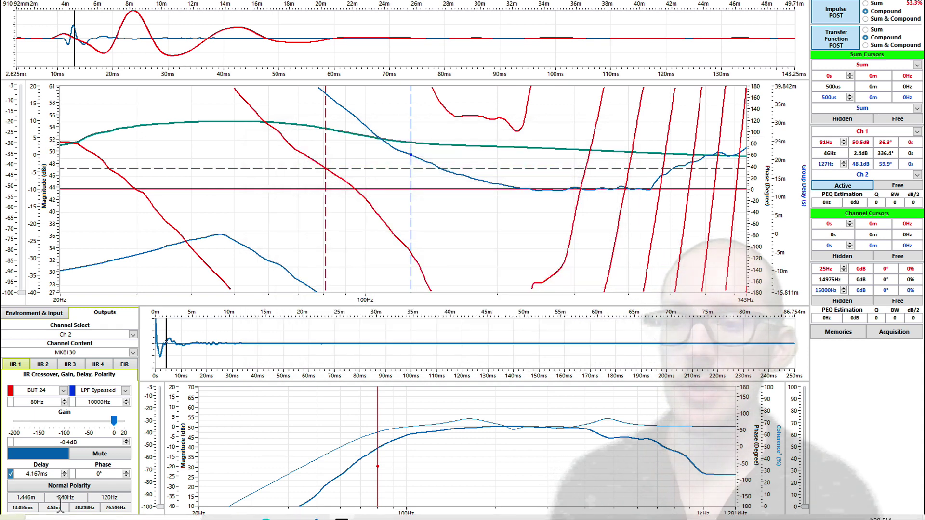
pyautogui.doubleClick(41, 473)
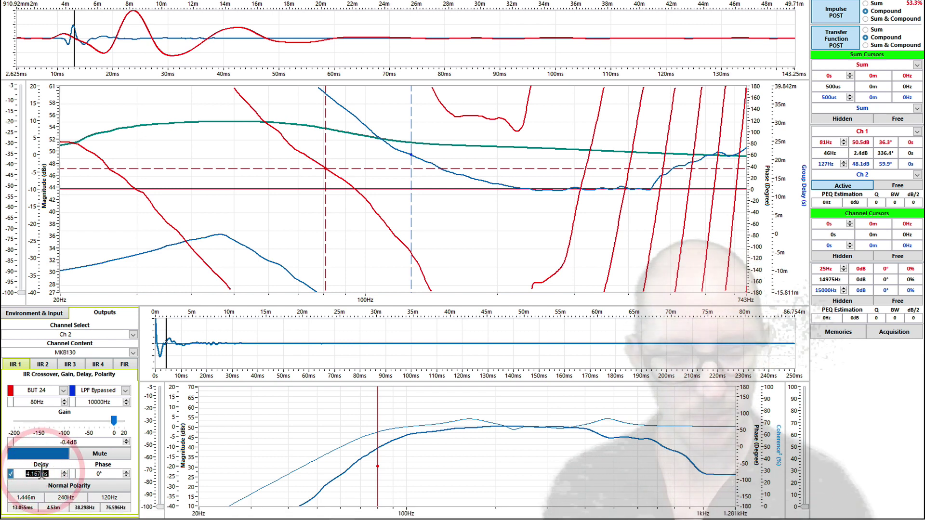
pyautogui.write('3.37')
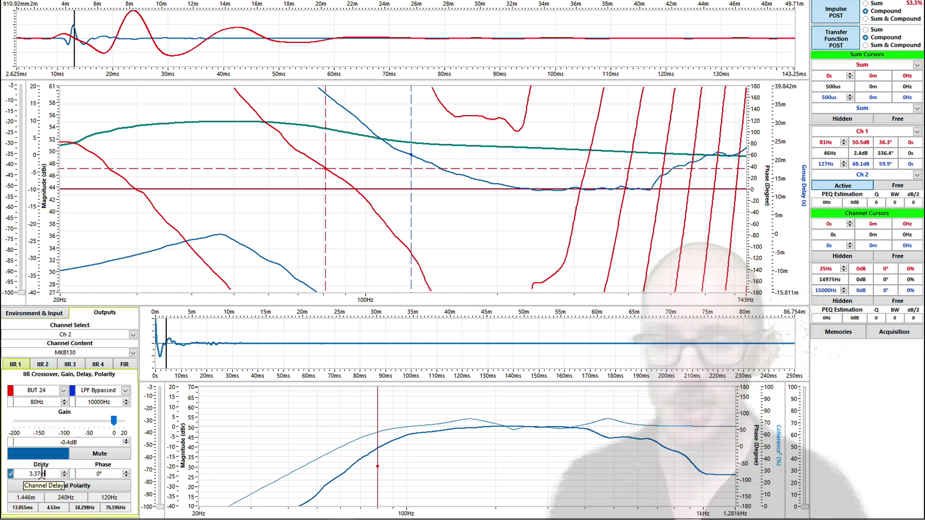
pyautogui.write('5ms')
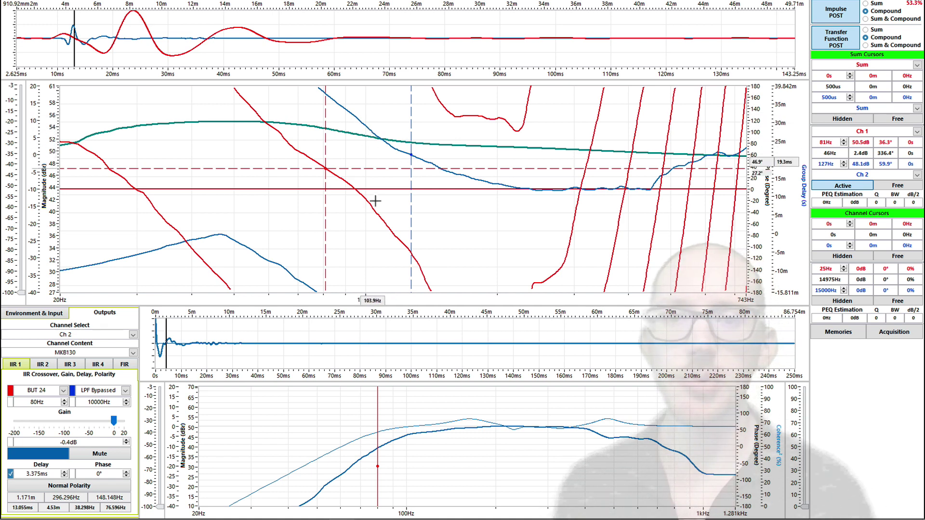
pyautogui.click(10, 474)
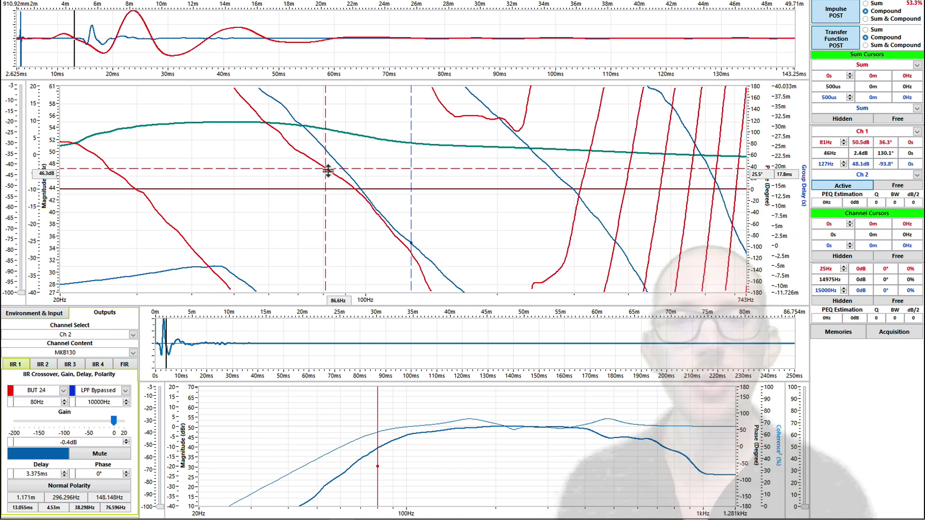
# Raise channel 2's delay step by step to 3.854 ms to align its phase with channel 1.
pyautogui.click(65, 472)
pyautogui.click(65, 473)
pyautogui.click(65, 472)
pyautogui.click(65, 473)
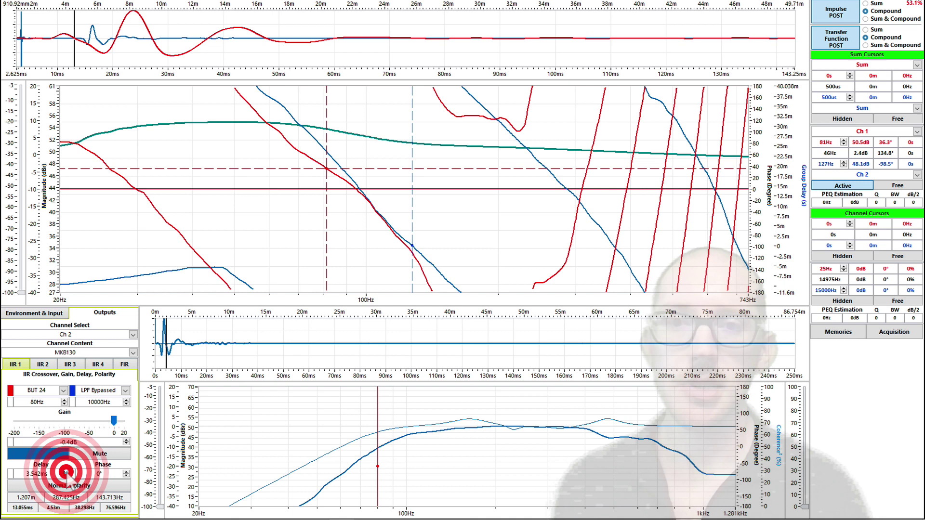
pyautogui.click(65, 472)
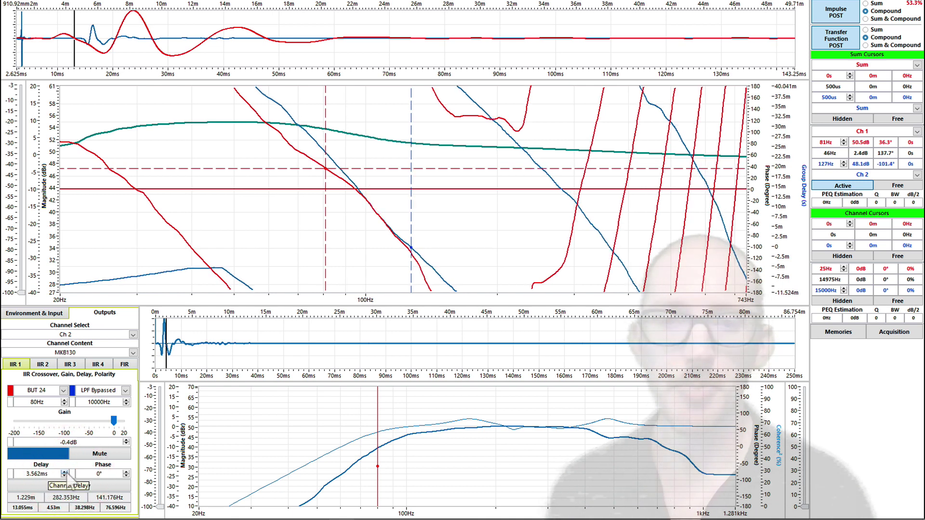
pyautogui.click(64, 471)
pyautogui.click(65, 472)
pyautogui.click(64, 472)
pyautogui.click(65, 472)
pyautogui.click(65, 472)
pyautogui.click(64, 472)
pyautogui.click(64, 472)
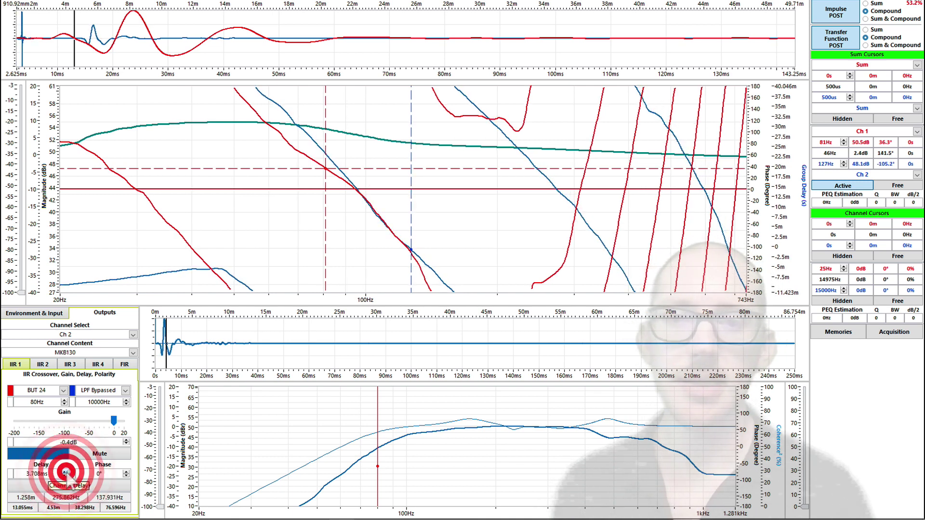
pyautogui.click(64, 472)
pyautogui.click(64, 472)
pyautogui.click(64, 472)
pyautogui.click(65, 472)
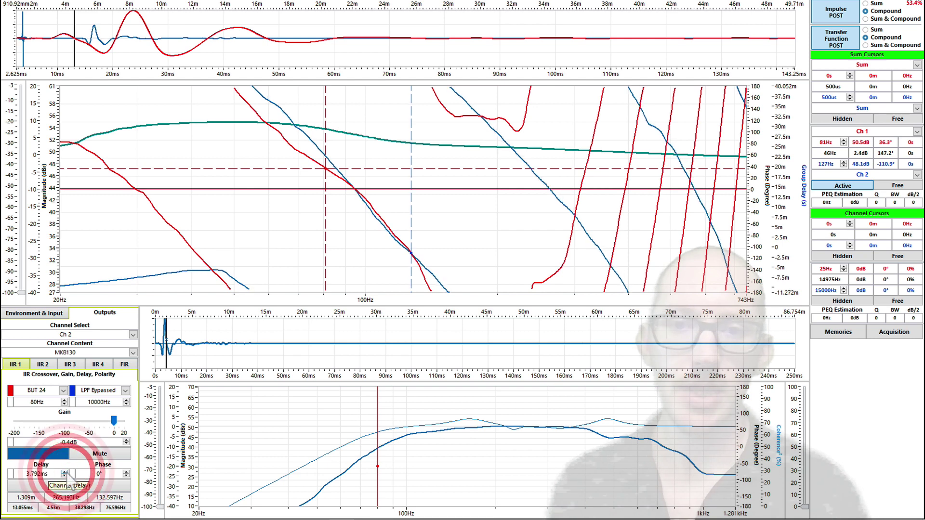
pyautogui.click(64, 472)
pyautogui.click(64, 472)
pyautogui.click(65, 471)
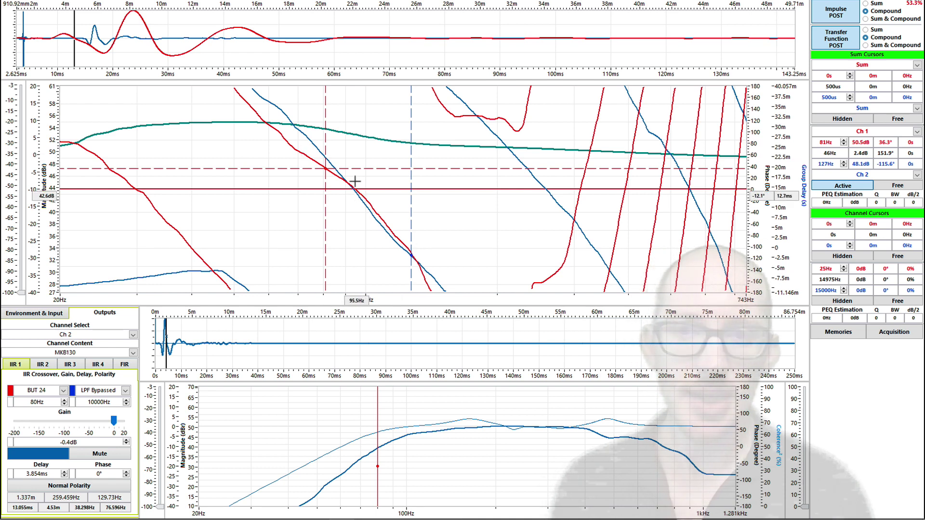
# Show both channels' magnitude curves with the Sum & Compound summed response, checking phase briefly.
pyautogui.rightClick(354, 156)
pyautogui.click(380, 185)
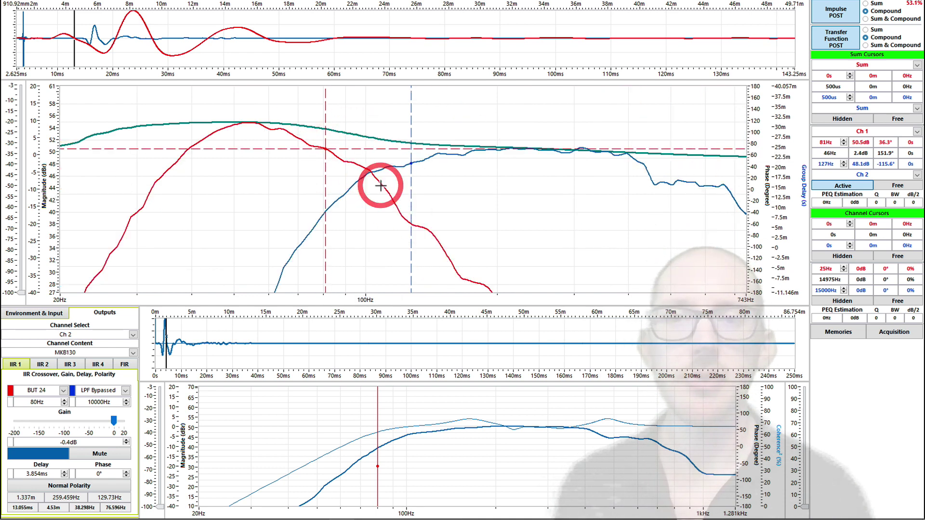
pyautogui.click(865, 45)
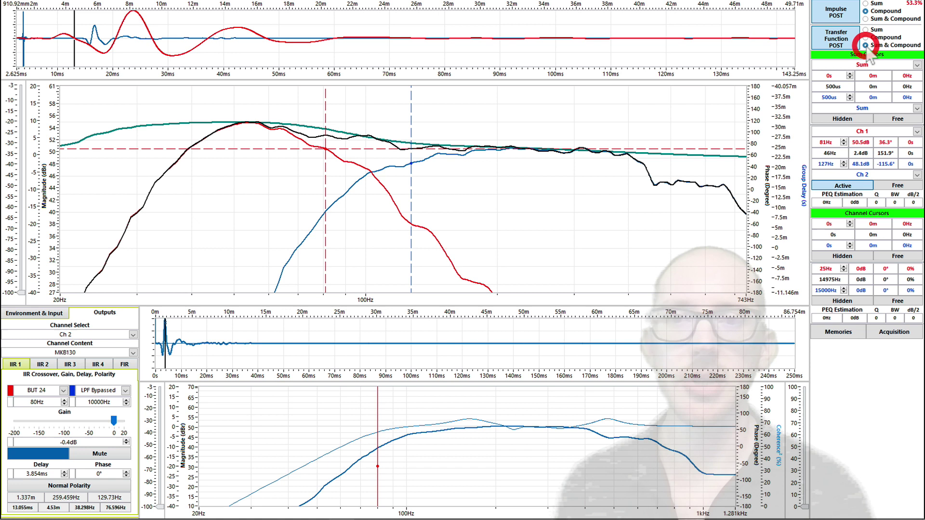
pyautogui.rightClick(332, 138)
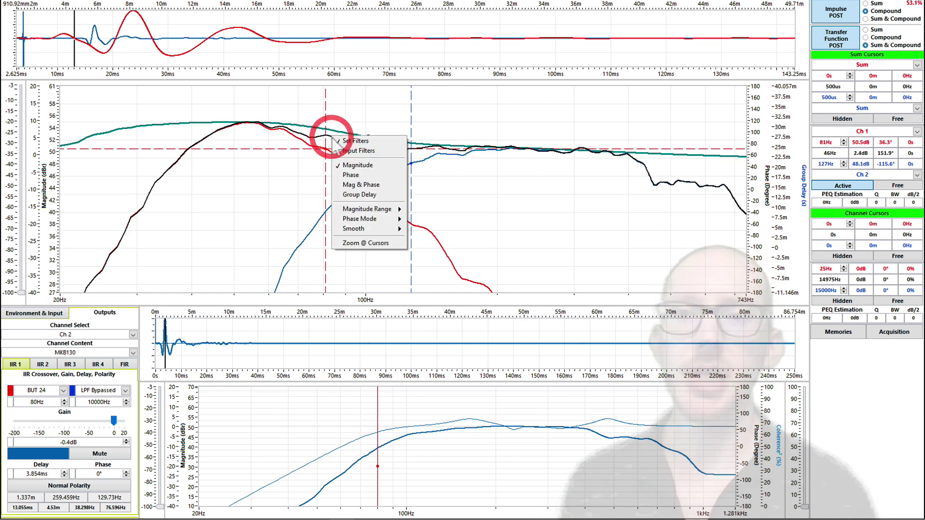
pyautogui.click(354, 174)
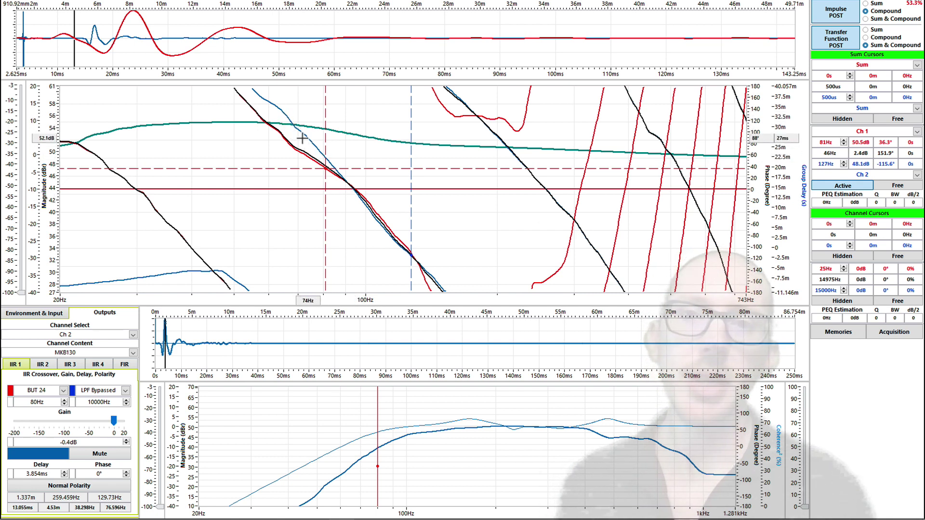
pyautogui.rightClick(358, 148)
pyautogui.click(370, 176)
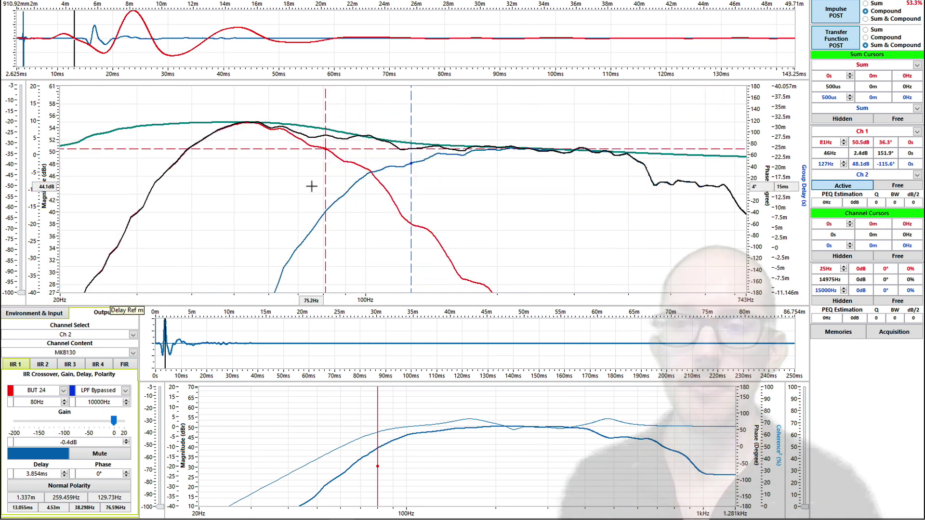
# Set channel 2's first Environment & Input IIR band to PEQ BW at 75 Hz, 1 dB, 0.4.
pyautogui.click(23, 365)
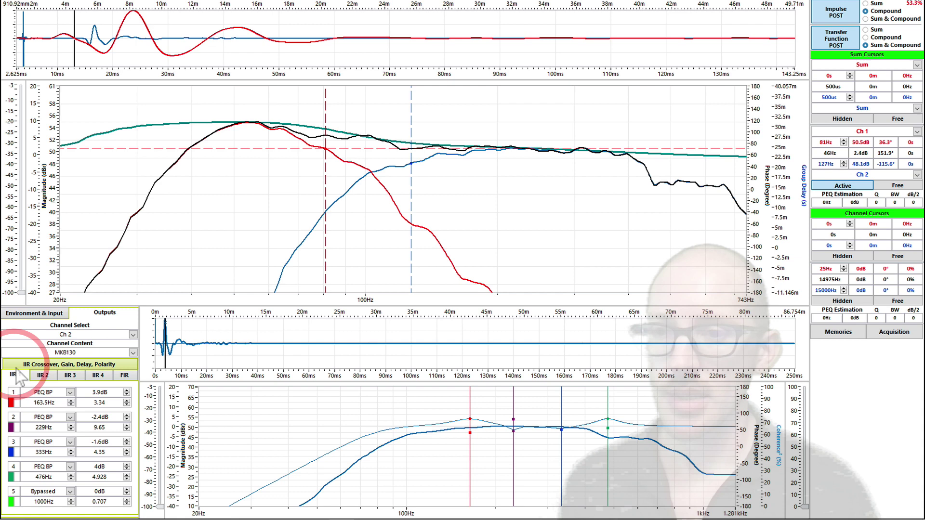
pyautogui.click(51, 314)
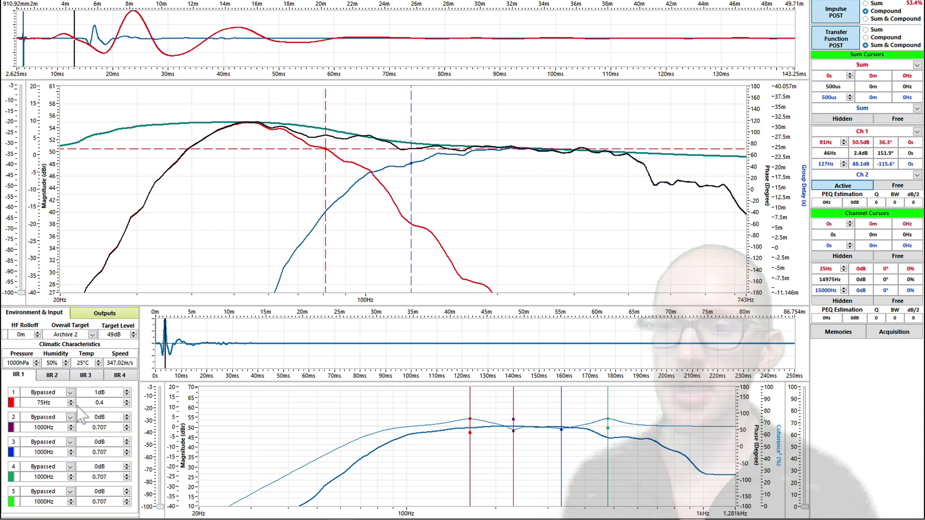
pyautogui.click(56, 391)
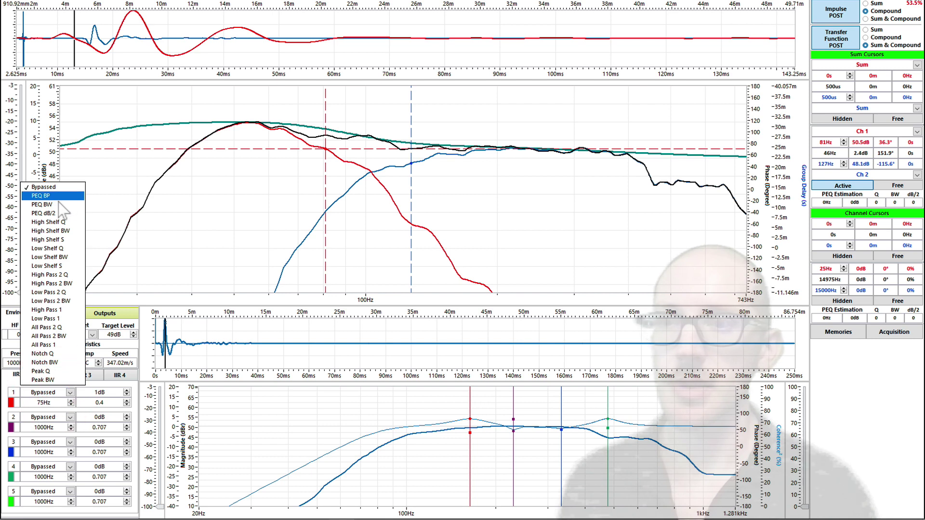
pyautogui.click(64, 202)
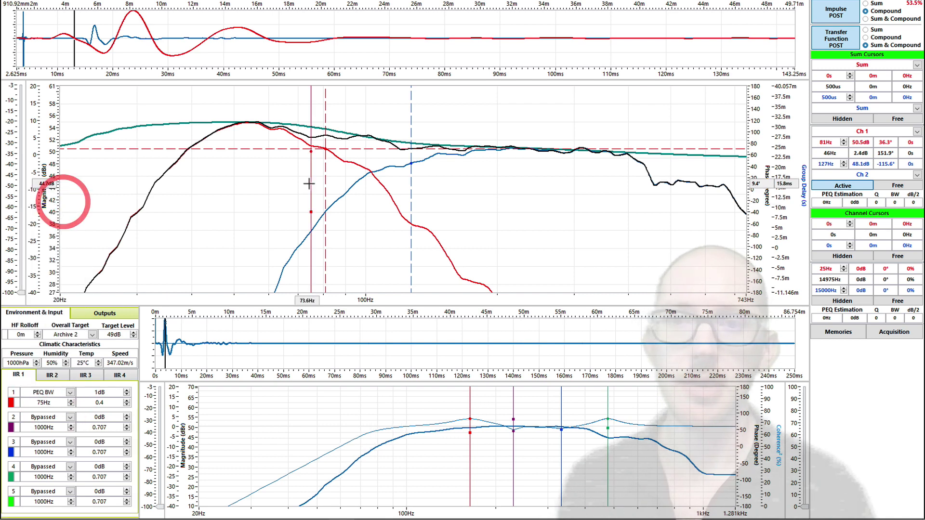